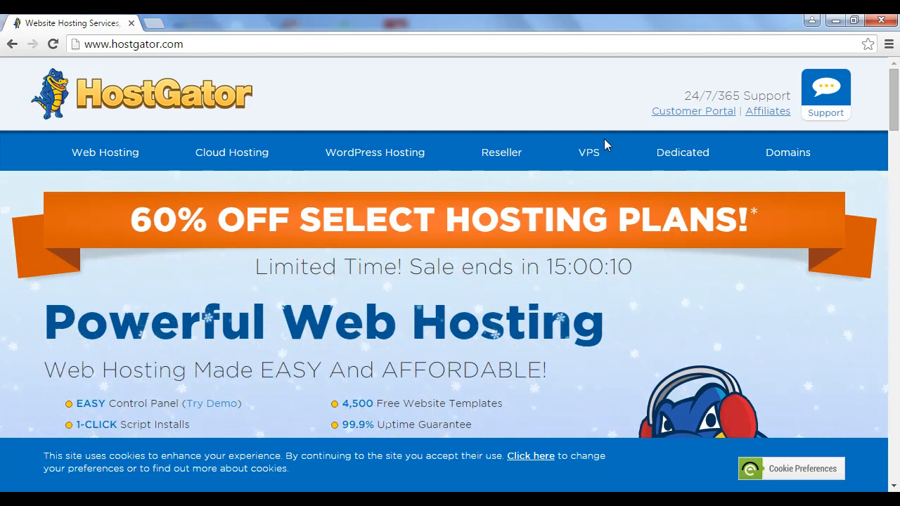
- Open HostGator's shared web hosting plans and check the billing period options of the Hatchling plan
click(112, 160)
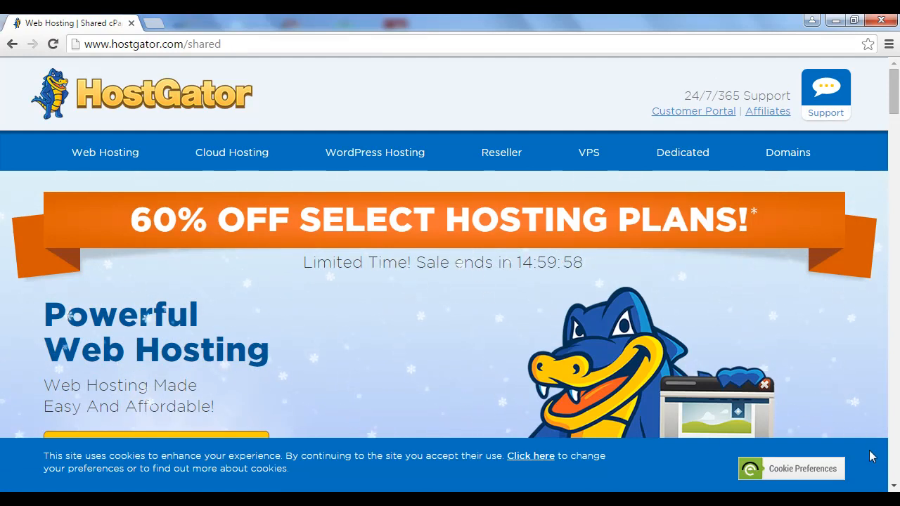
scroll(389, 338, down, 1)
scroll(389, 337, down, 1)
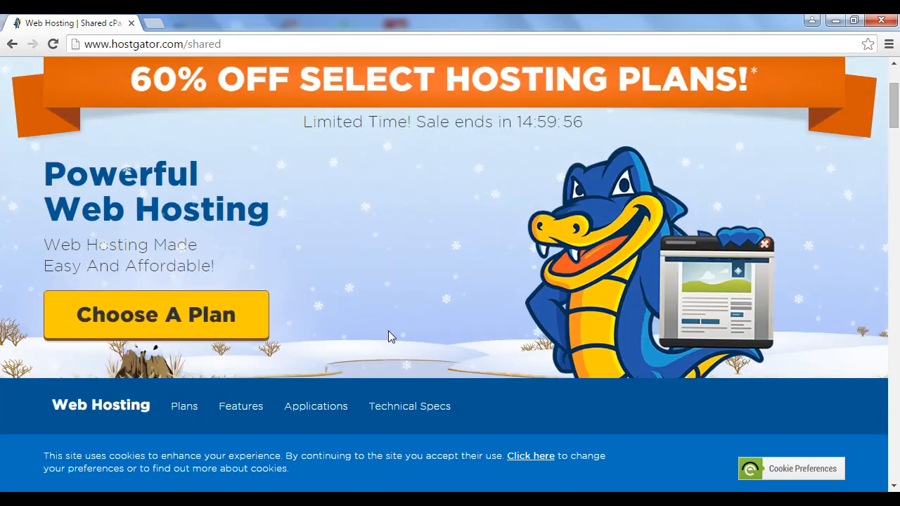
scroll(389, 337, down, 2)
scroll(391, 303, down, 3)
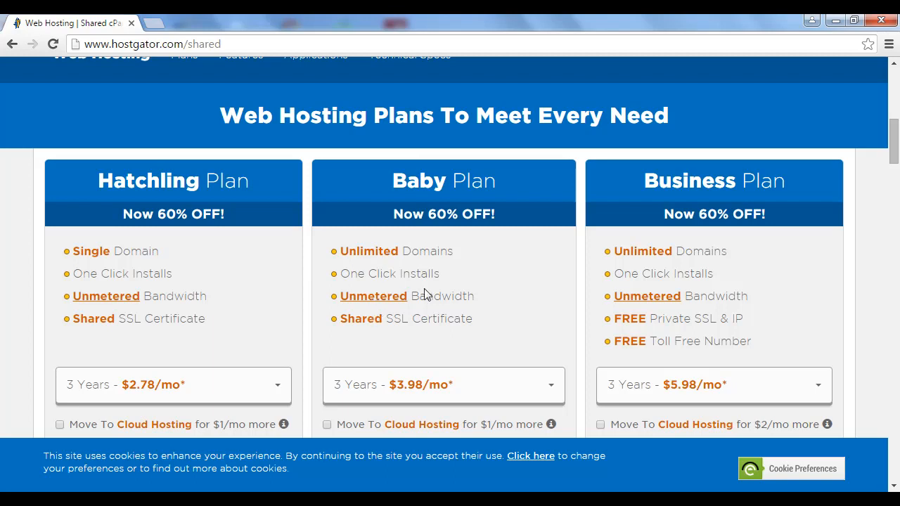
scroll(252, 273, down, 1)
scroll(246, 260, down, 1)
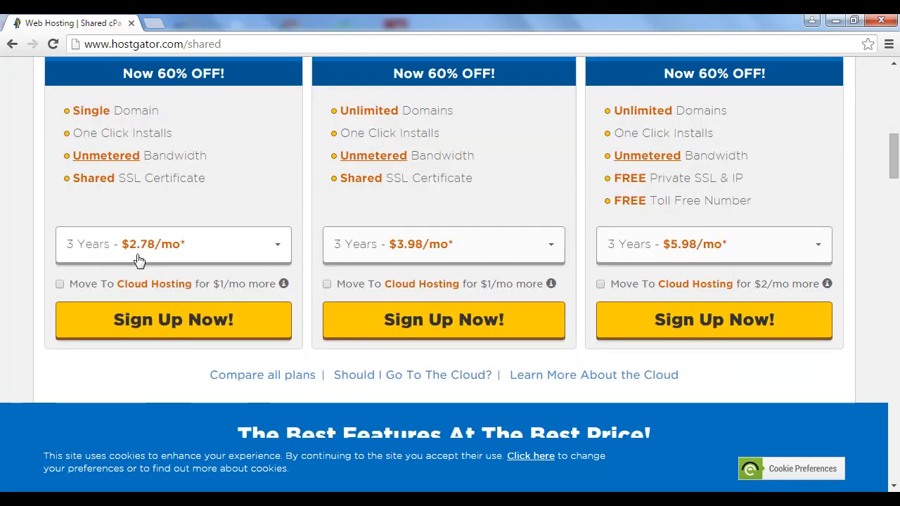
click(278, 250)
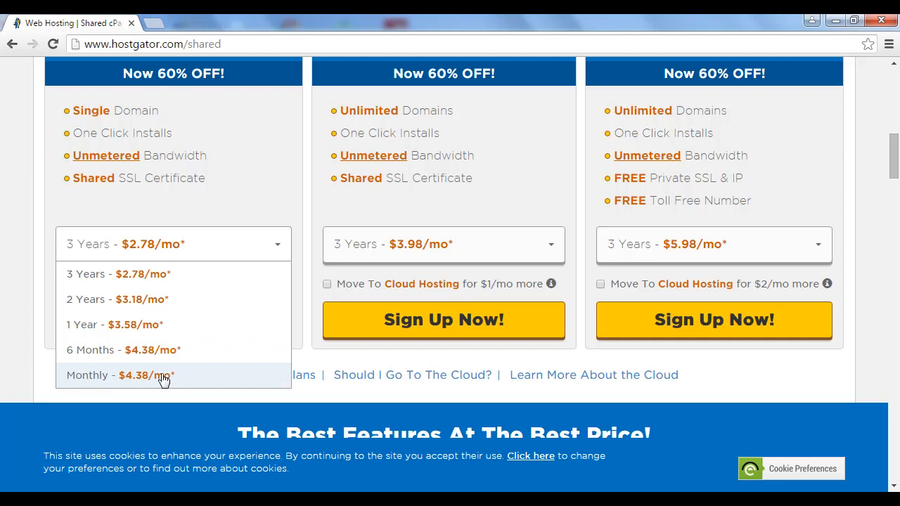
click(187, 204)
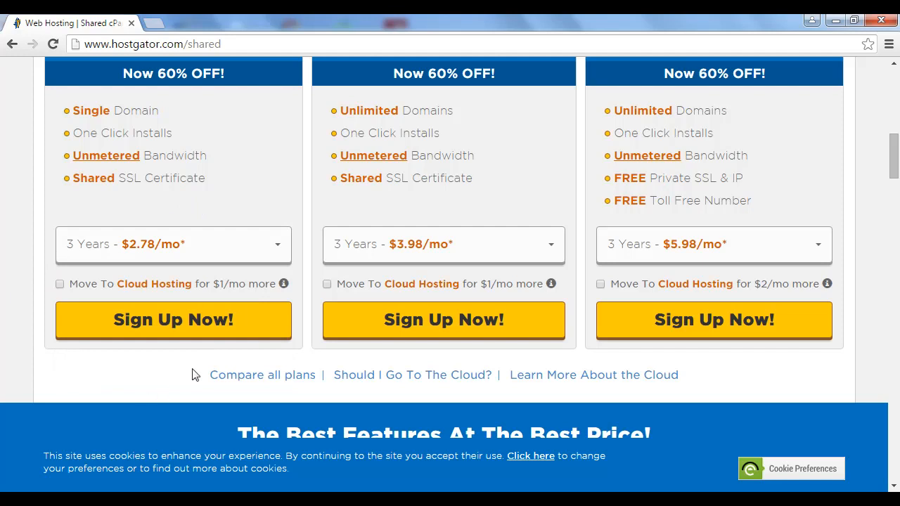
- Sign up for the 3-year Hatchling plan and choose to use a domain that is already owned
click(187, 329)
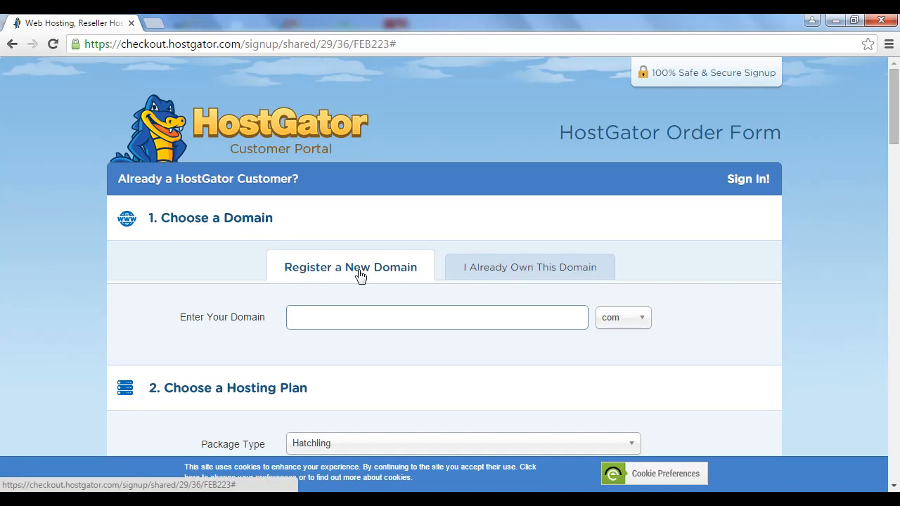
click(577, 275)
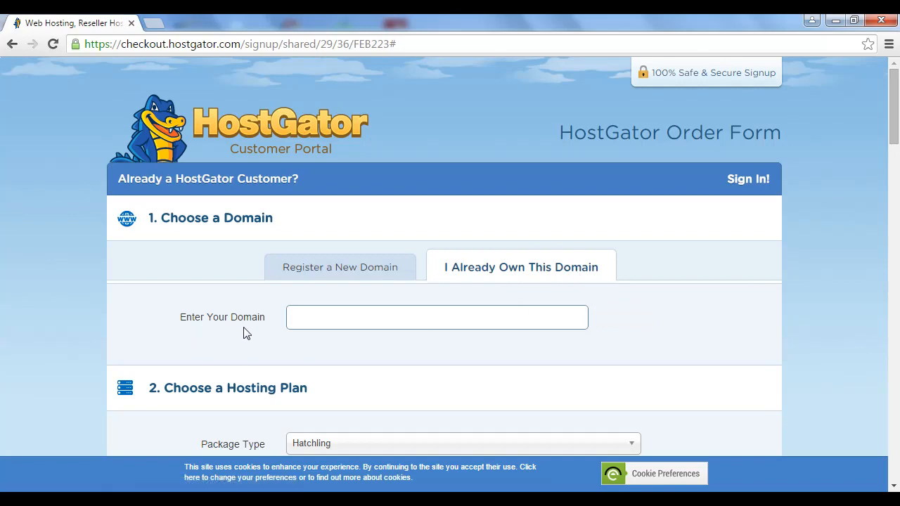
- Examine the order form's hosting plan, billing info, additional services, coupon code and order details sections through to the terms agreement
scroll(188, 332, down, 2)
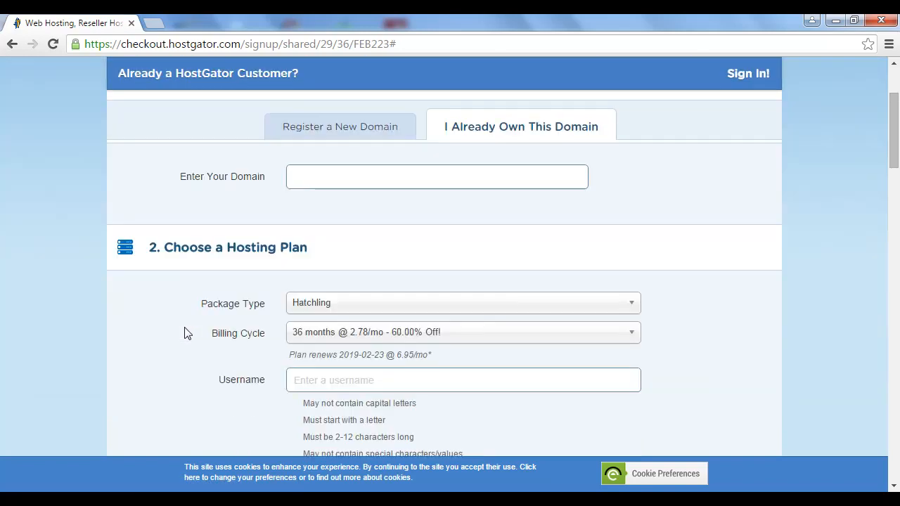
scroll(267, 314, down, 1)
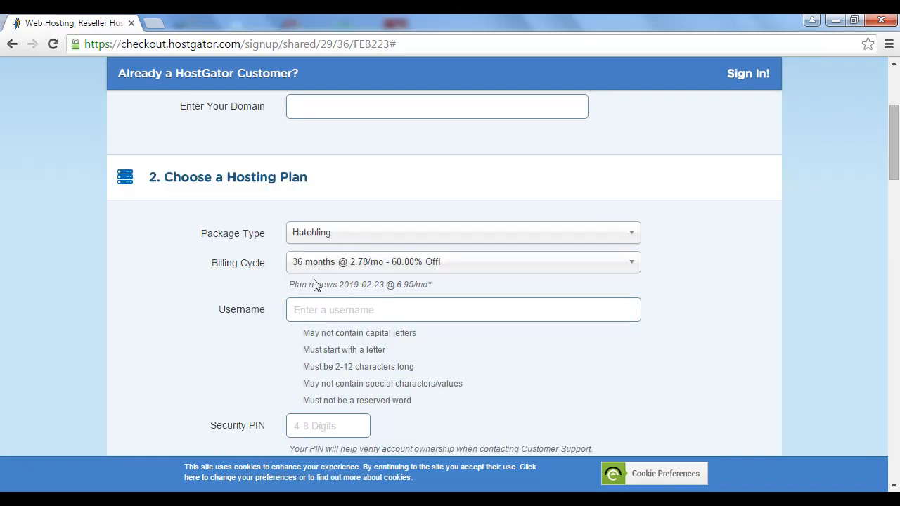
scroll(260, 361, down, 1)
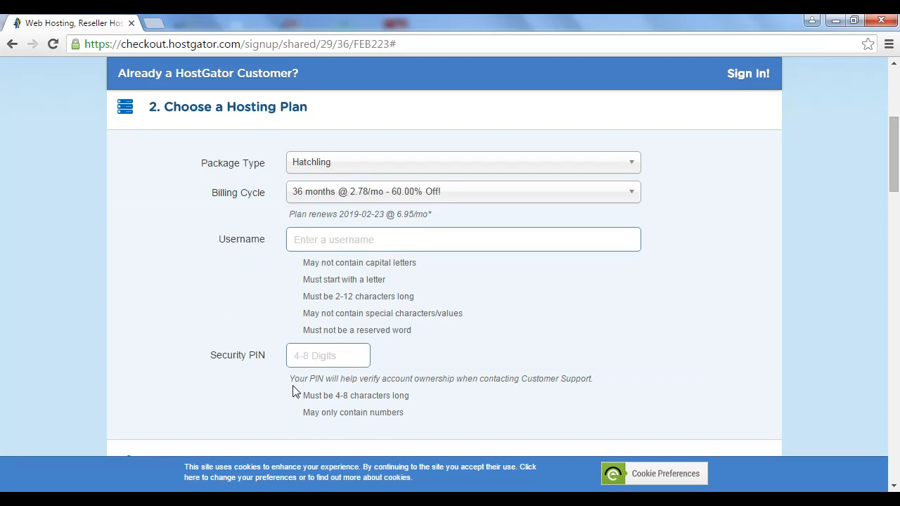
scroll(258, 342, down, 3)
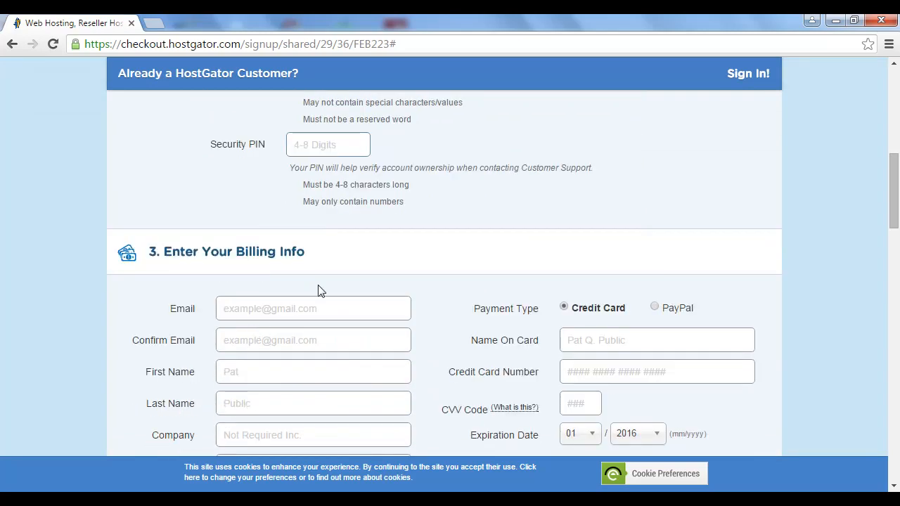
scroll(409, 262, down, 2)
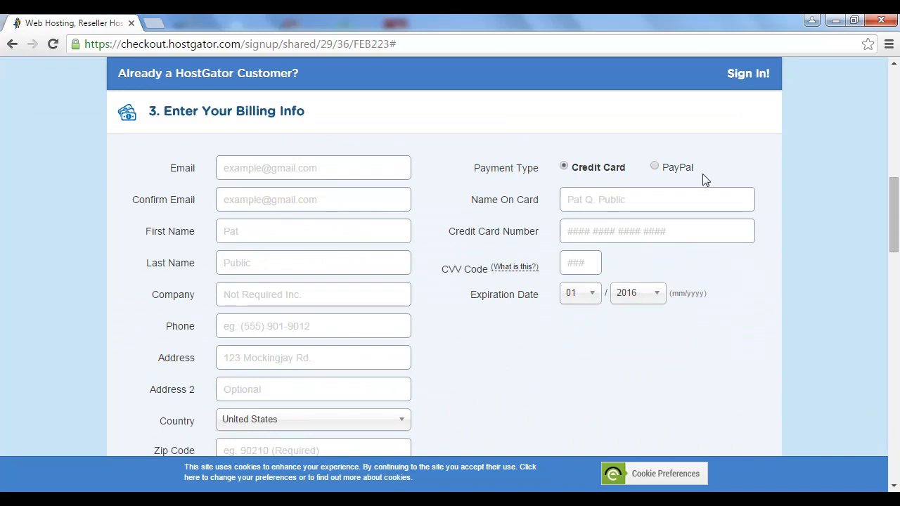
scroll(463, 316, down, 4)
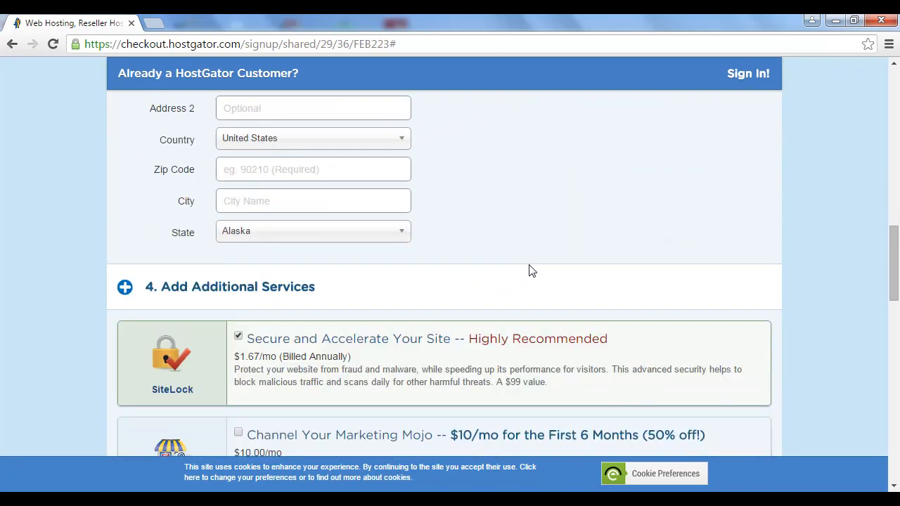
scroll(532, 270, down, 2)
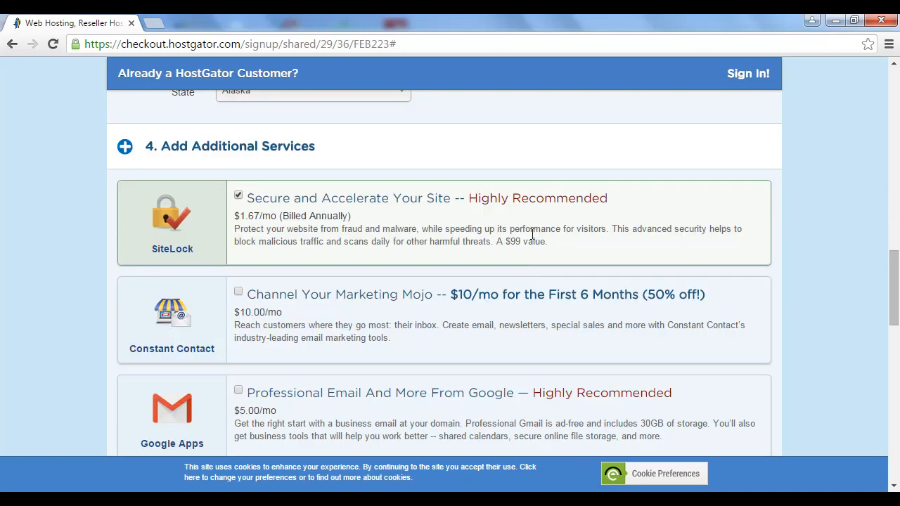
scroll(501, 243, down, 3)
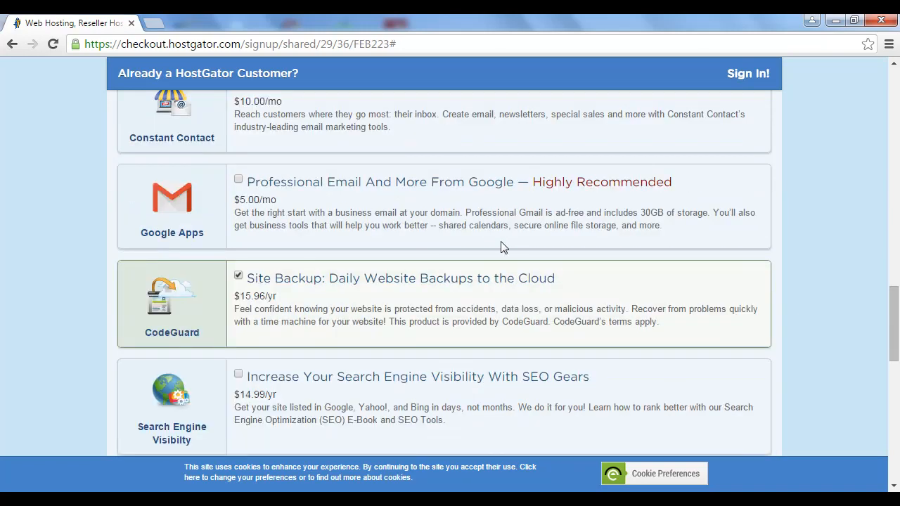
scroll(504, 246, down, 3)
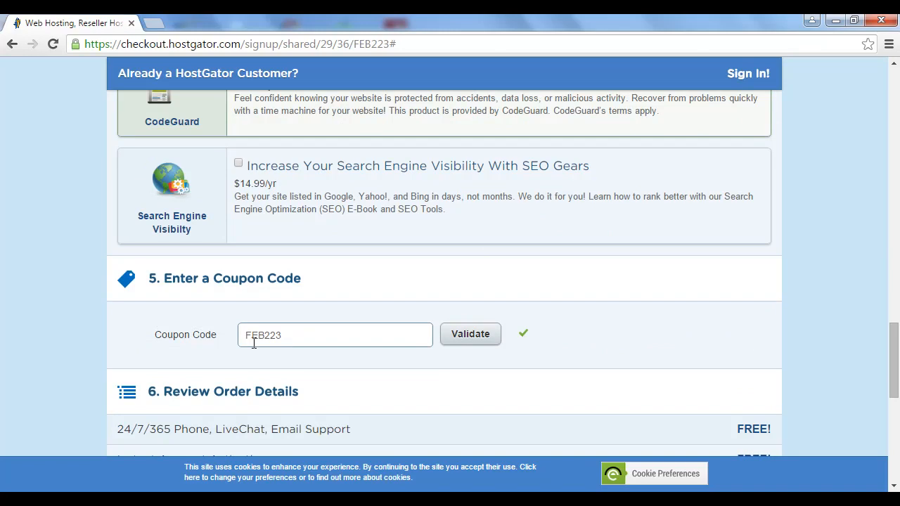
scroll(609, 285, down, 1)
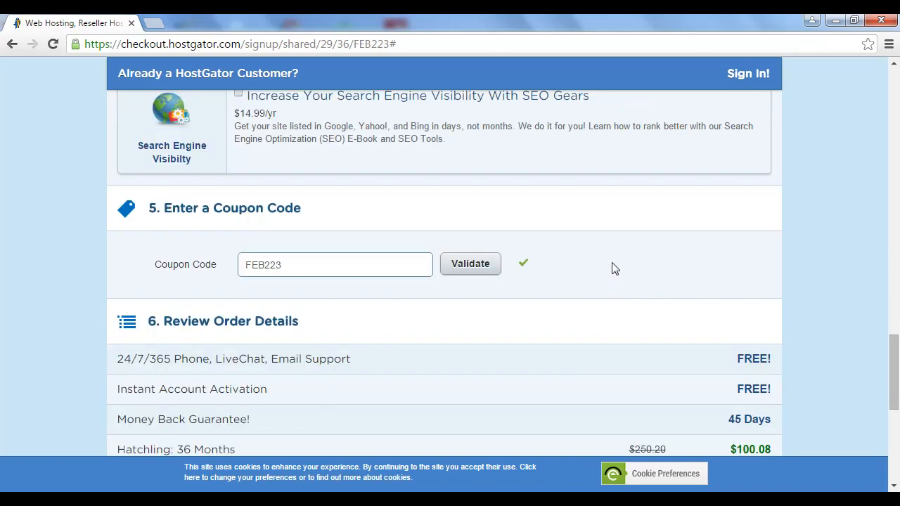
scroll(613, 267, down, 2)
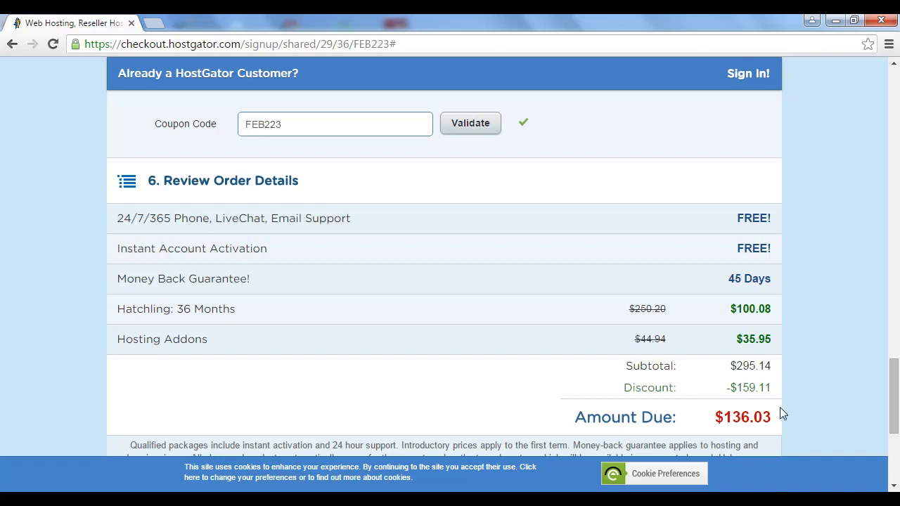
scroll(807, 400, down, 1)
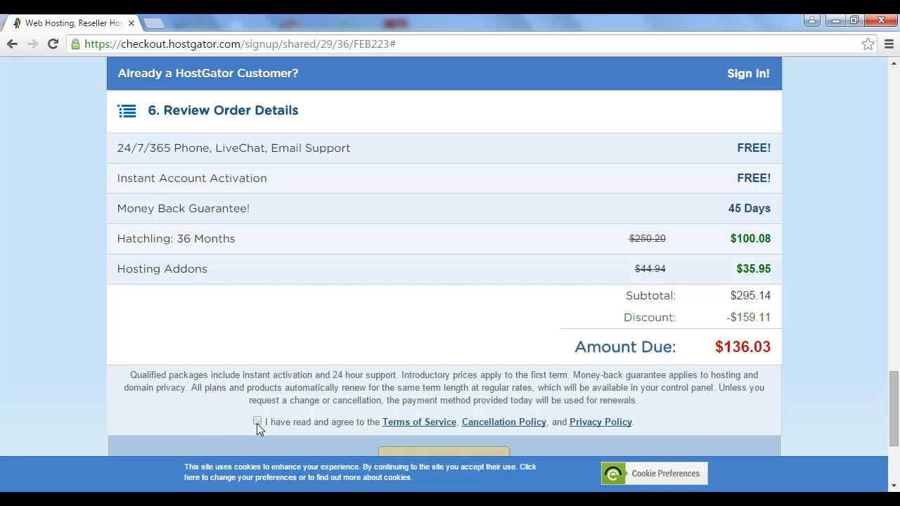
scroll(450, 358, down, 2)
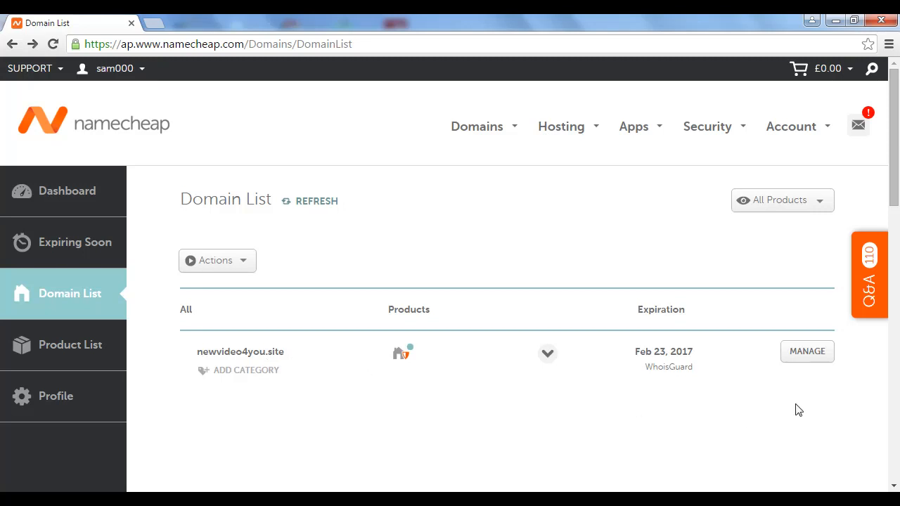
- Open the management page of newvideo4you.site on Namecheap and set its nameservers to Custom
click(807, 353)
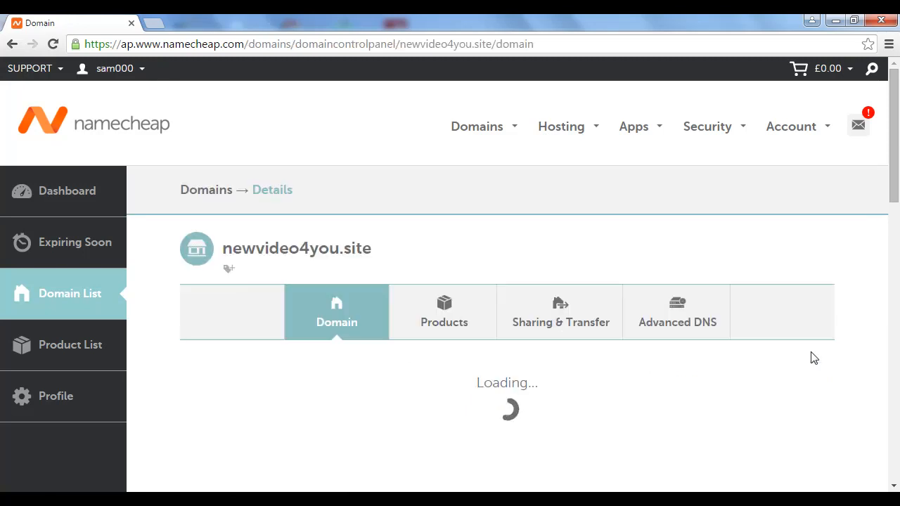
drag(896, 120, 898, 149)
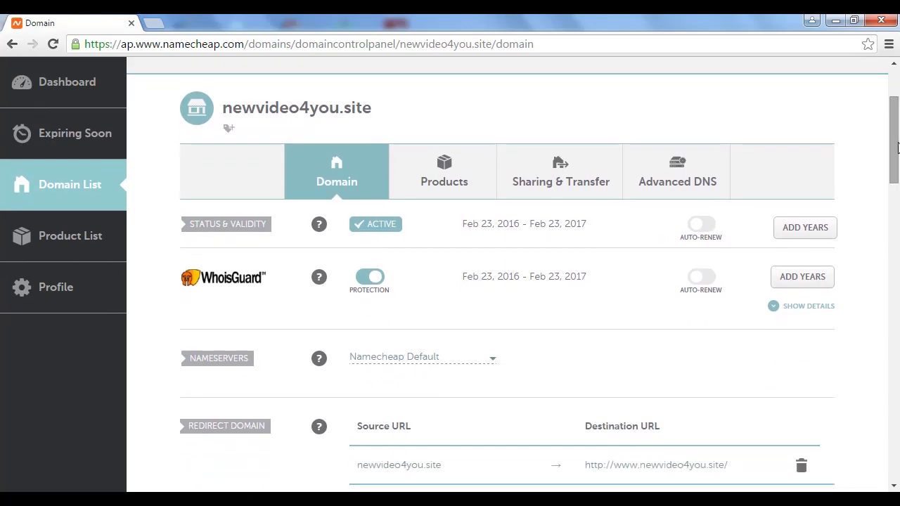
mouse_move(319, 358)
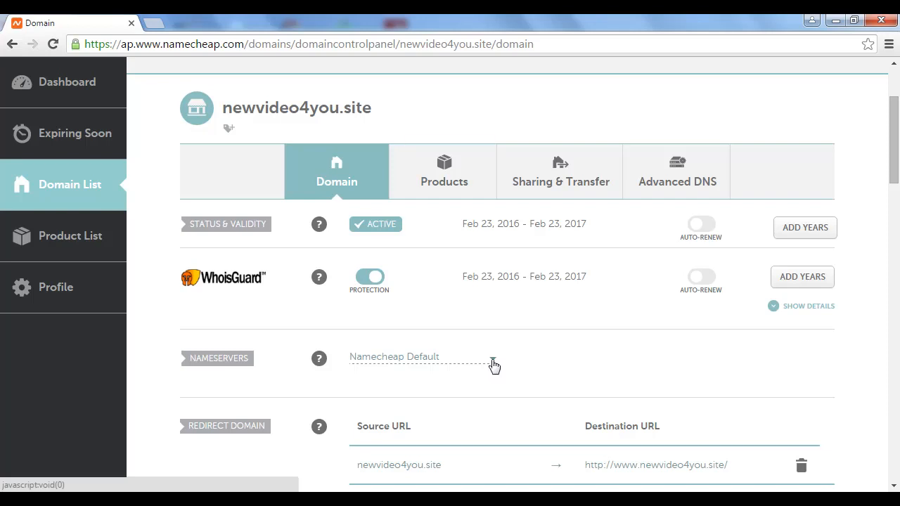
click(493, 364)
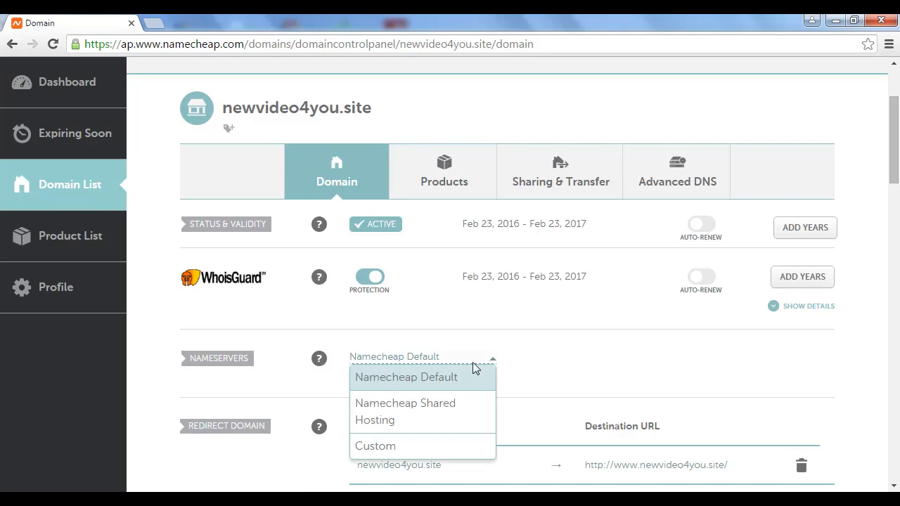
click(380, 448)
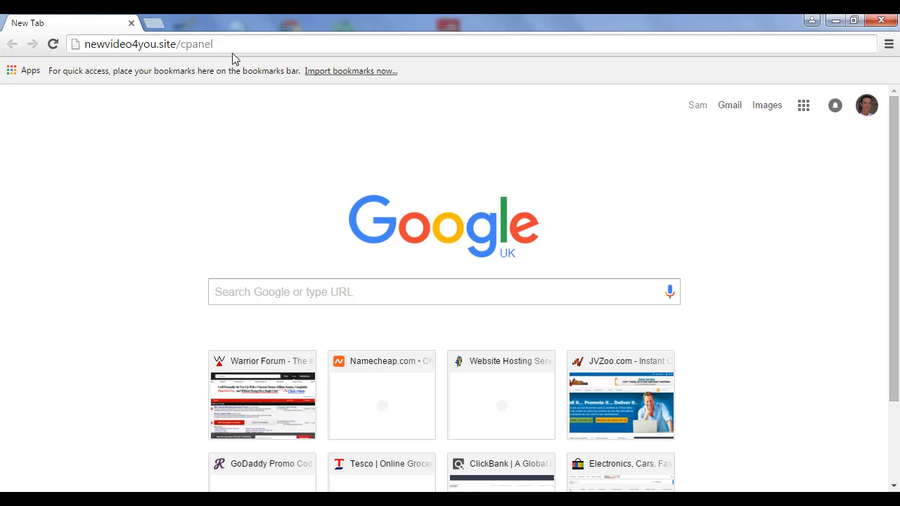
- Go to the hosting control panel at newvideo4you.site/cpanel
key(Return)
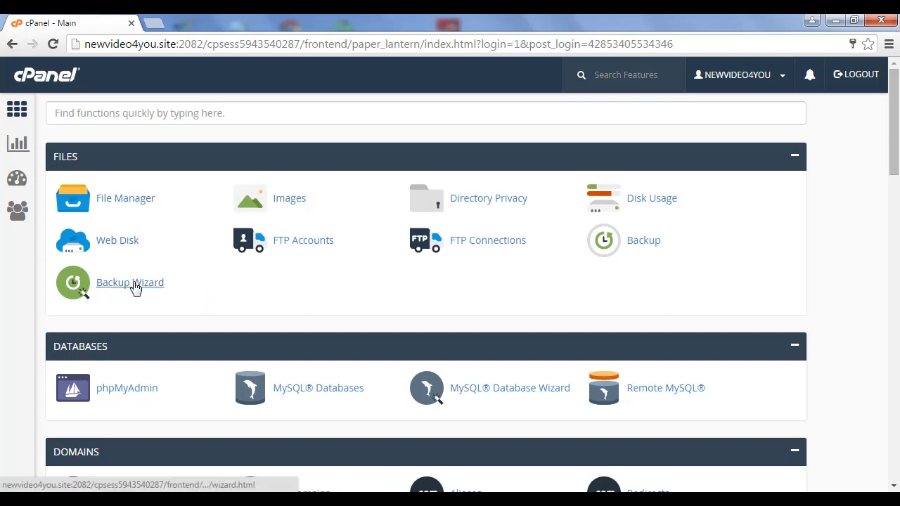
- Look through the cPanel sections from Files and Databases down to Softaculous Apps Installer, and return to the start of the page
scroll(211, 333, down, 2)
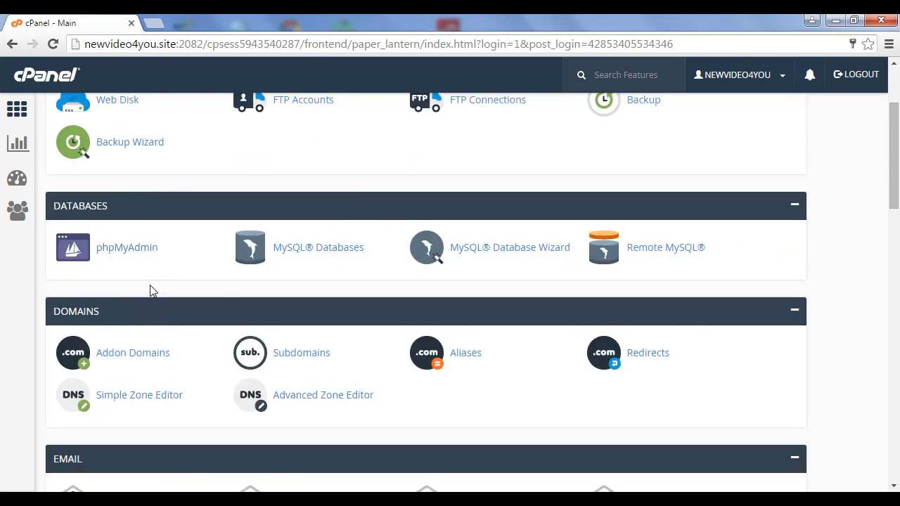
scroll(457, 380, down, 2)
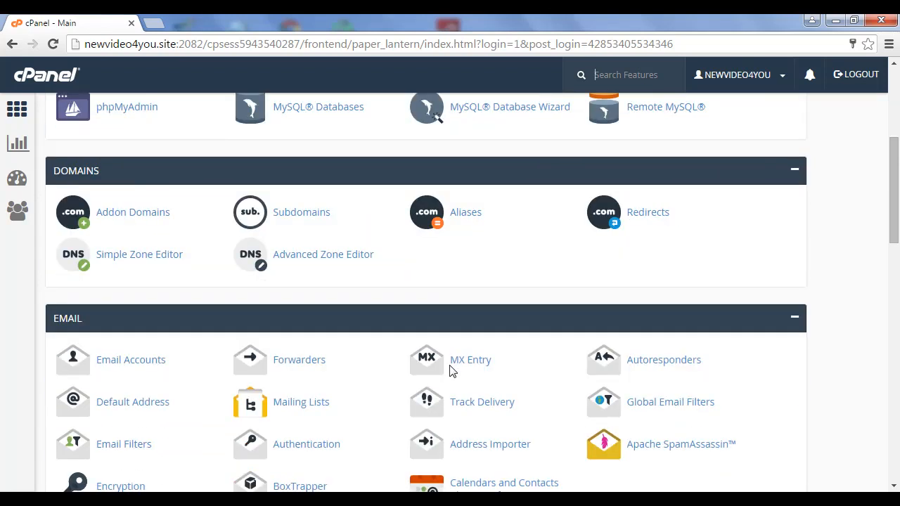
scroll(450, 371, down, 1)
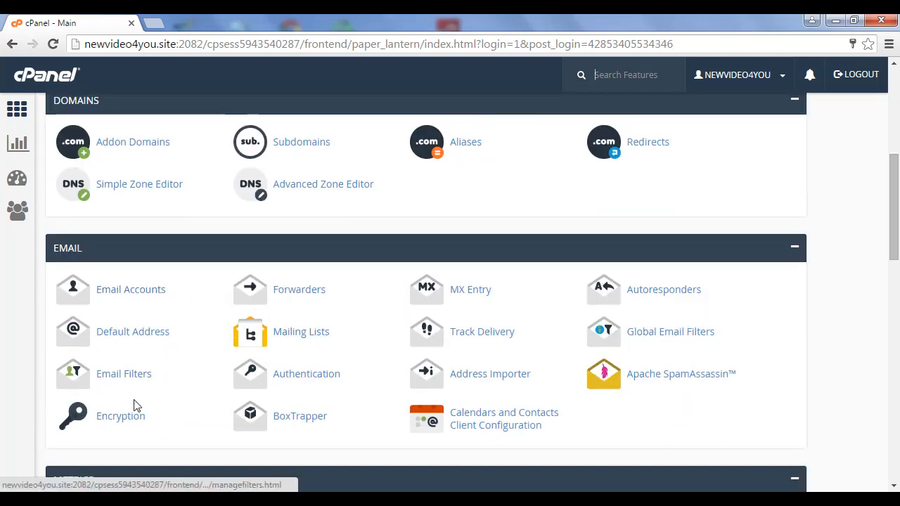
scroll(164, 392, down, 4)
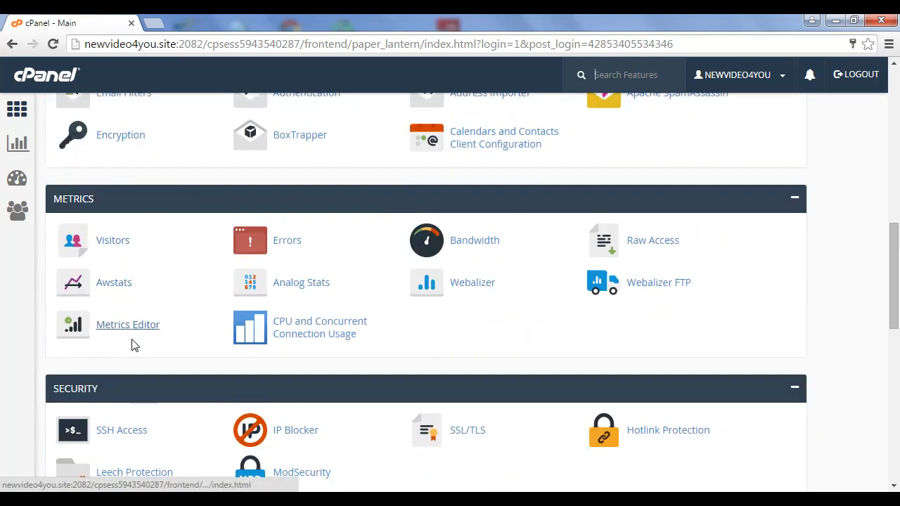
scroll(394, 369, down, 3)
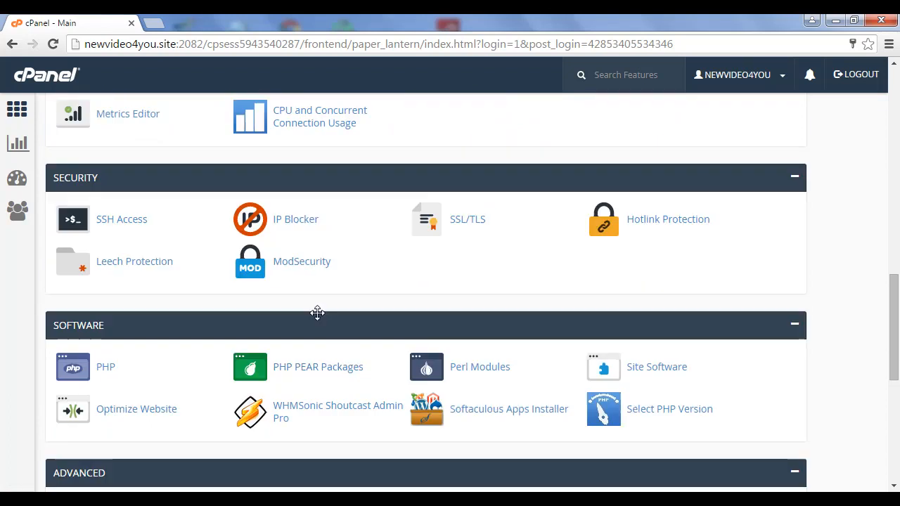
scroll(256, 318, down, 1)
scroll(256, 318, down, 1)
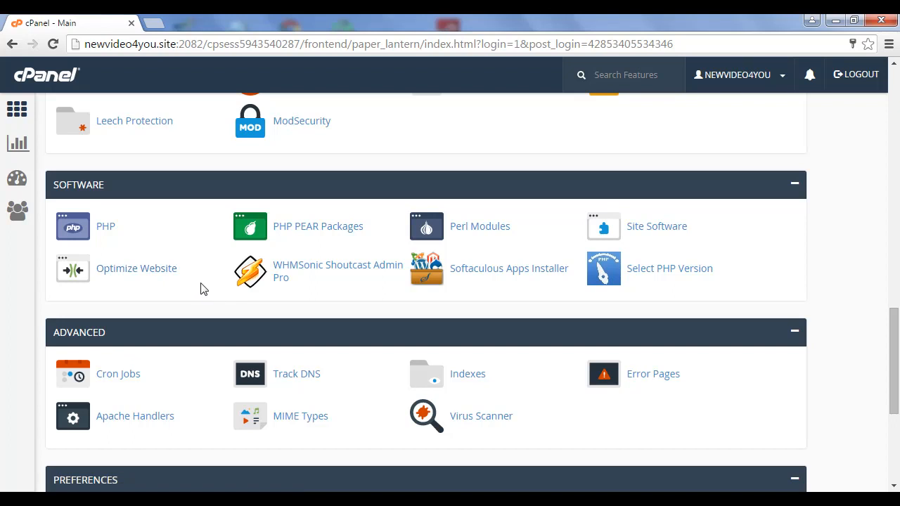
scroll(201, 289, down, 4)
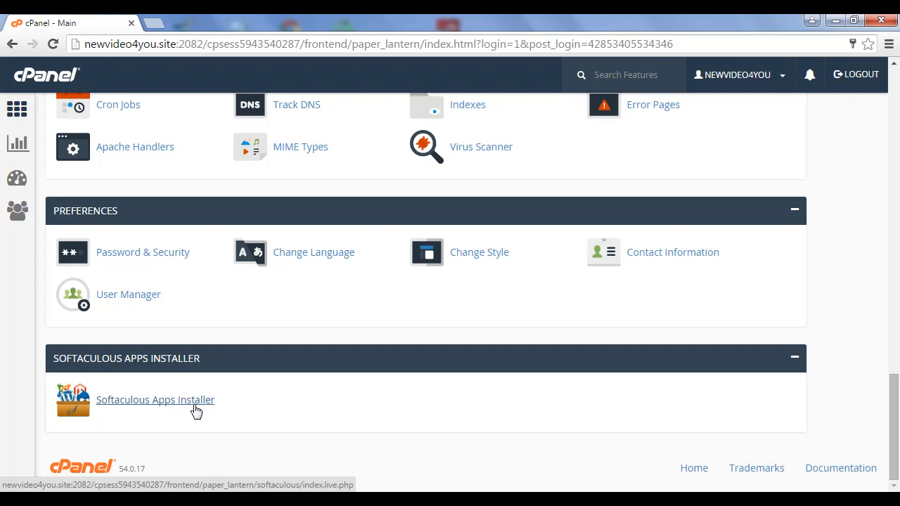
scroll(522, 349, up, 1)
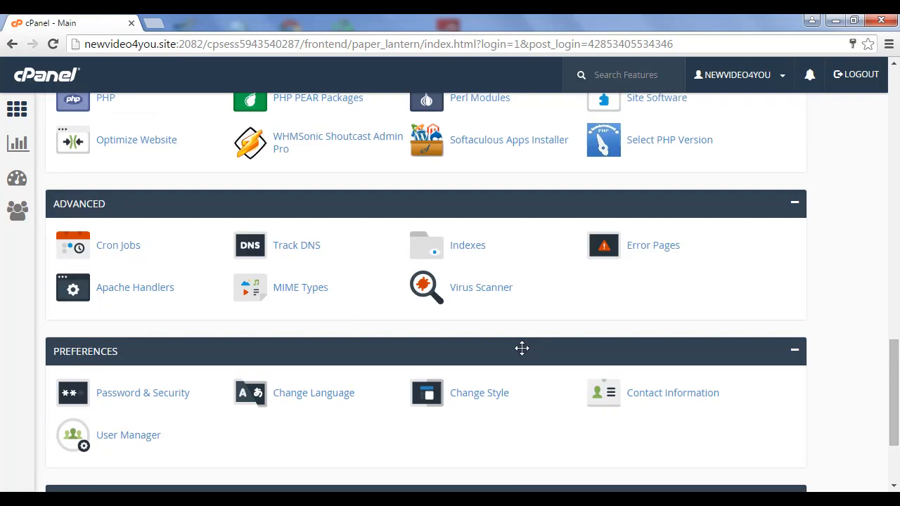
scroll(522, 348, up, 15)
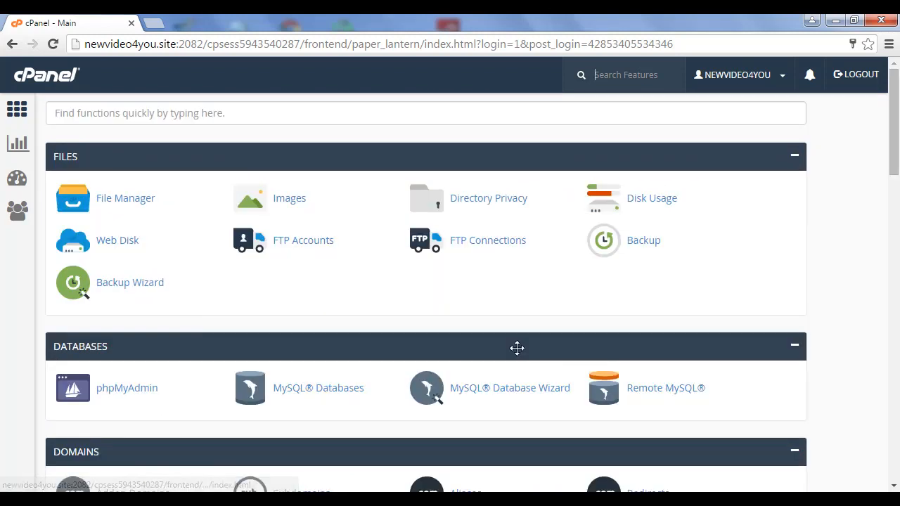